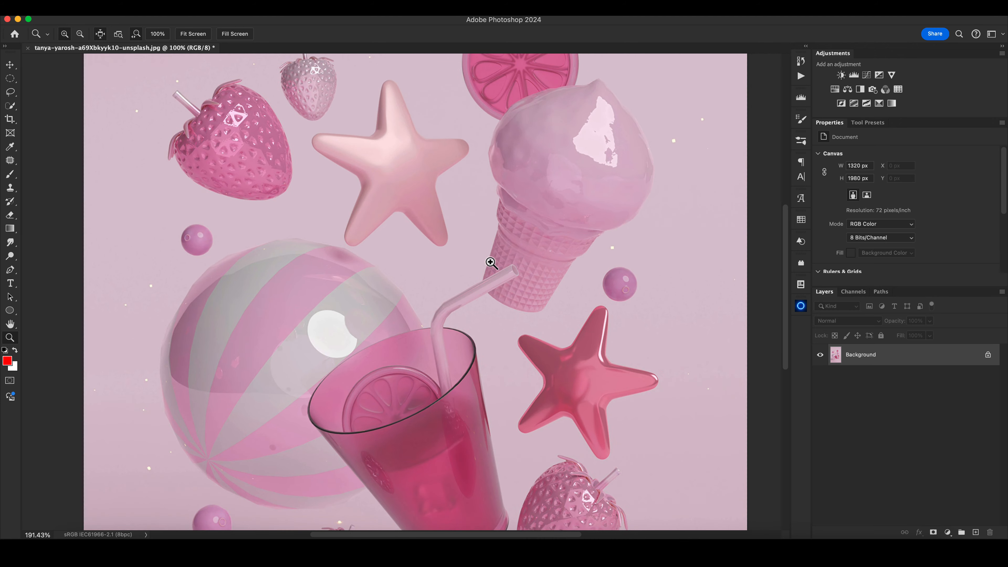
Inspect the image's detail up close and check its pixel dimensions in the Image Size dialog without changing them.
{"action": "scroll", "coordinate": [492, 264], "scroll_direction": "up", "scroll_amount": 3}
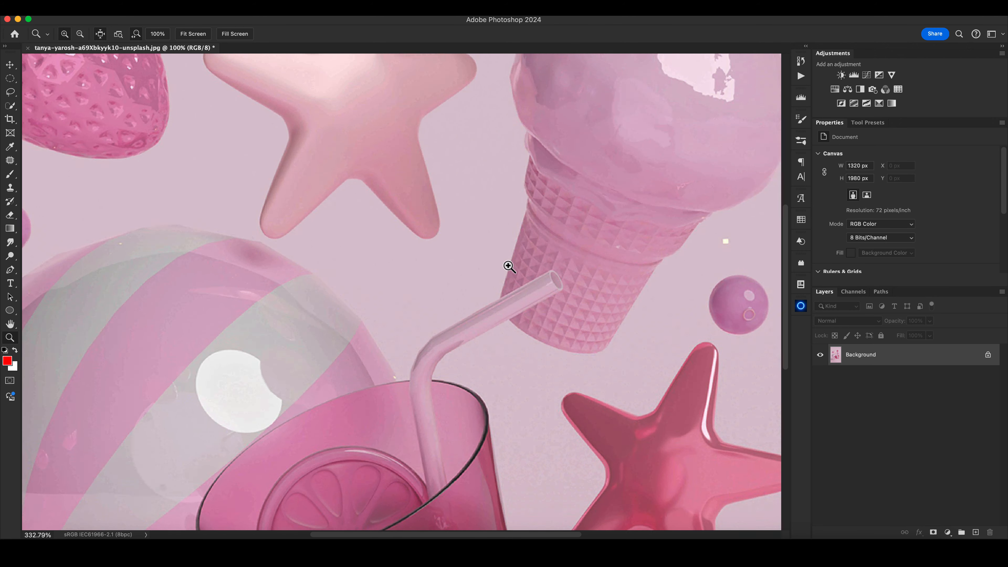
{"action": "scroll", "coordinate": [497, 265], "scroll_direction": "down", "scroll_amount": 3}
{"action": "scroll", "coordinate": [494, 256], "scroll_direction": "down", "scroll_amount": 2}
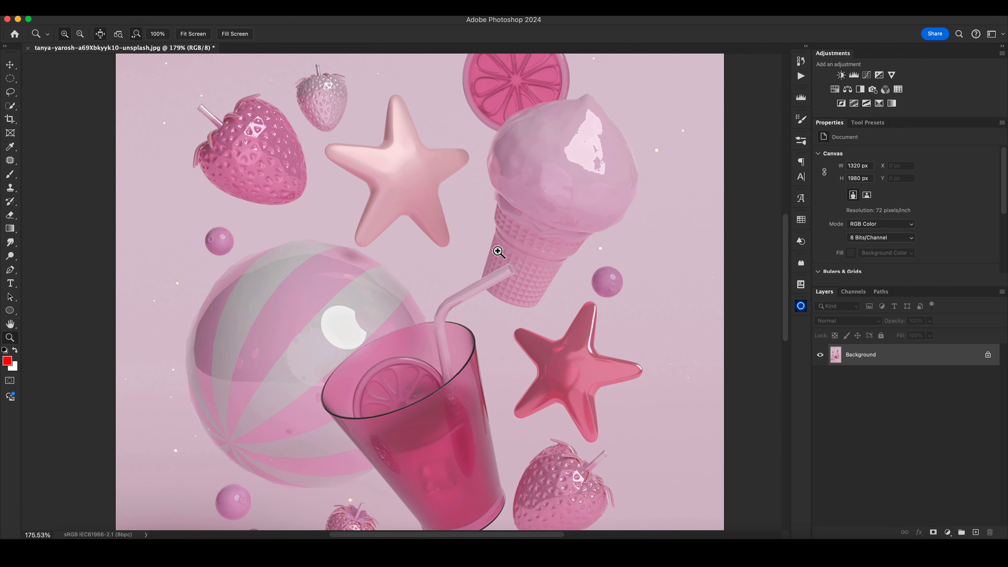
{"action": "key", "text": "super+1"}
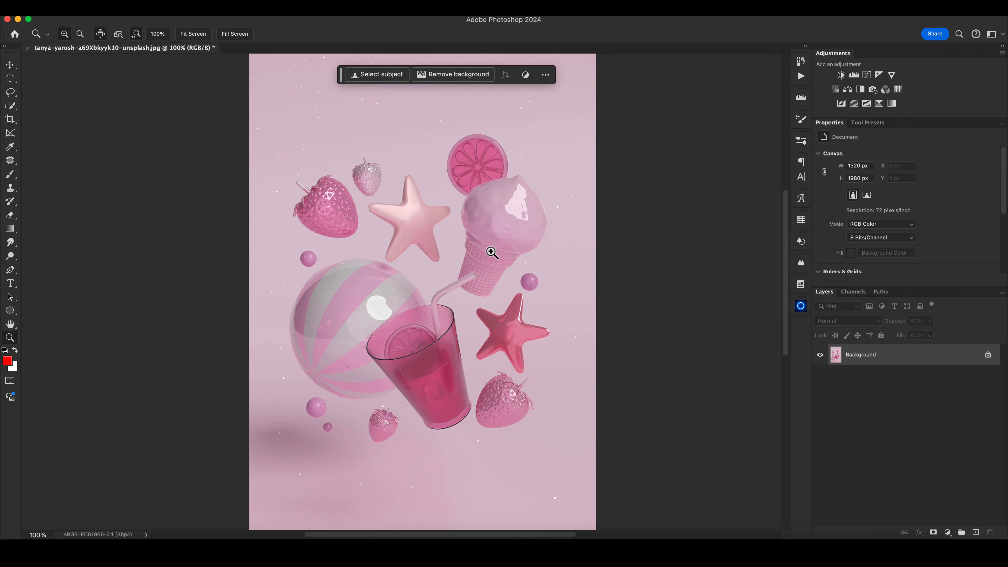
{"action": "left_click", "coordinate": [139, 17]}
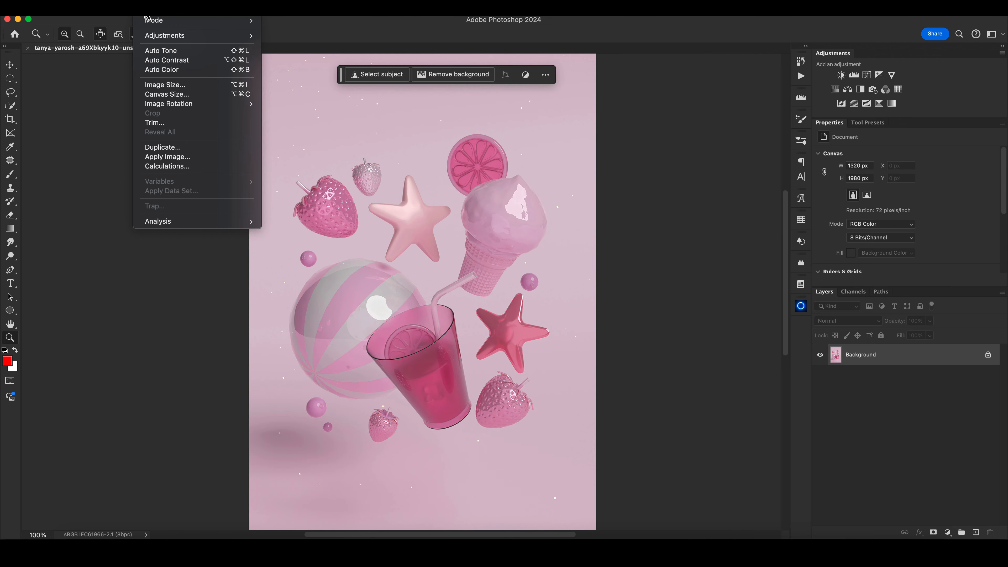
{"action": "left_click", "coordinate": [165, 85]}
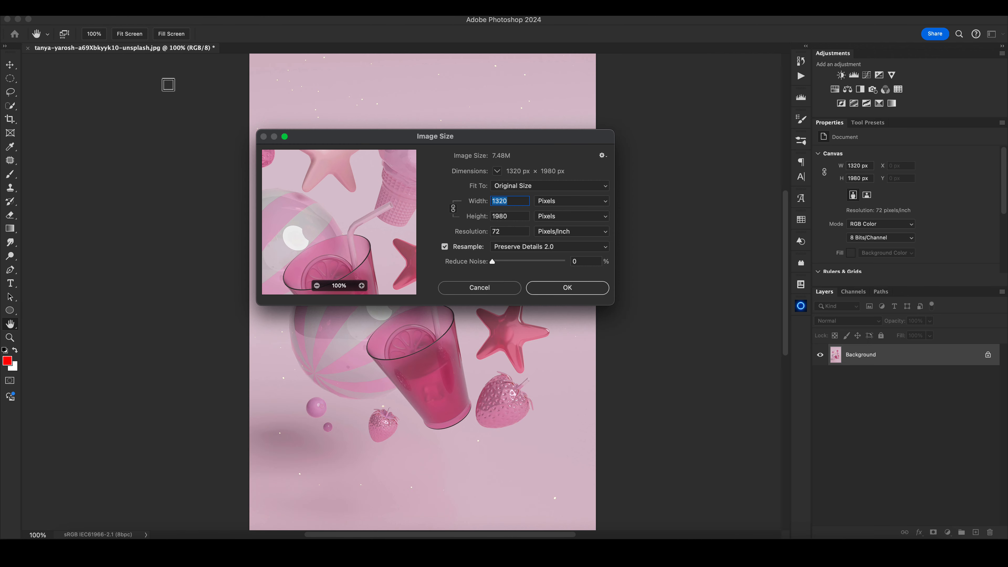
{"action": "left_click_drag", "start_coordinate": [527, 141], "coordinate": [508, 129]}
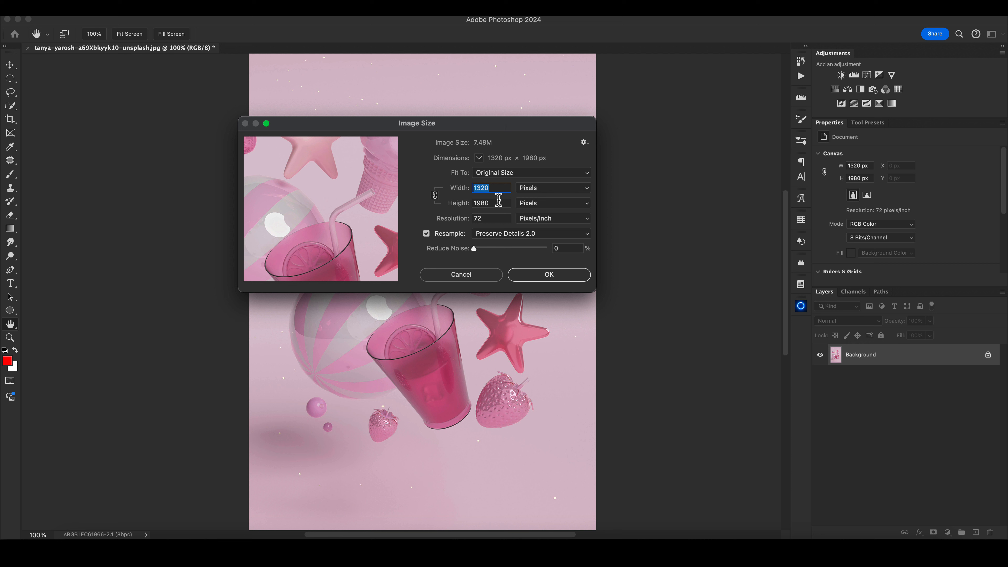
{"action": "left_click", "coordinate": [479, 279]}
{"action": "key", "text": "z"}
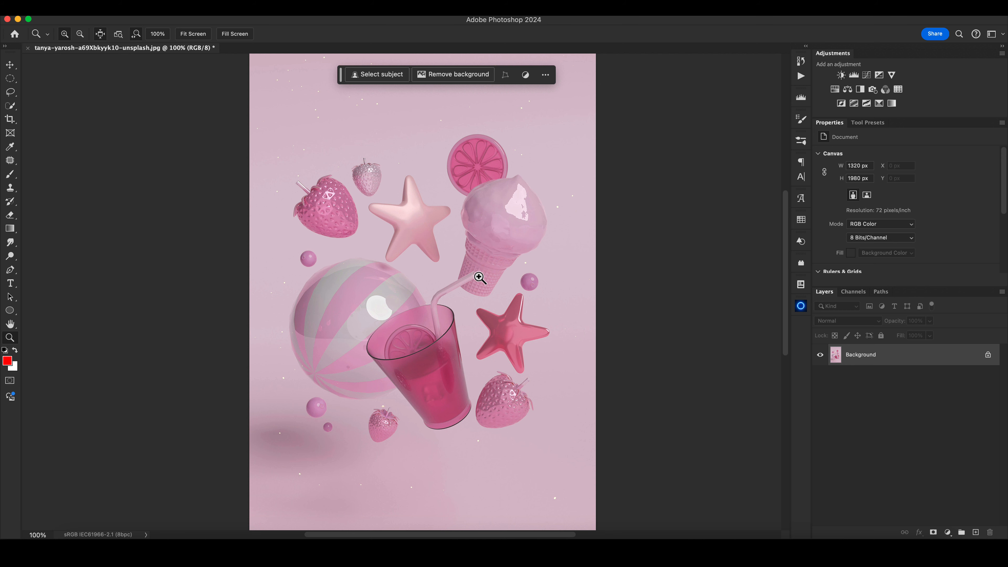
Send the image to the Topaz Gigapixel AI plug-in and set the upscale factor to 4x.
{"action": "left_click", "coordinate": [98, 15]}
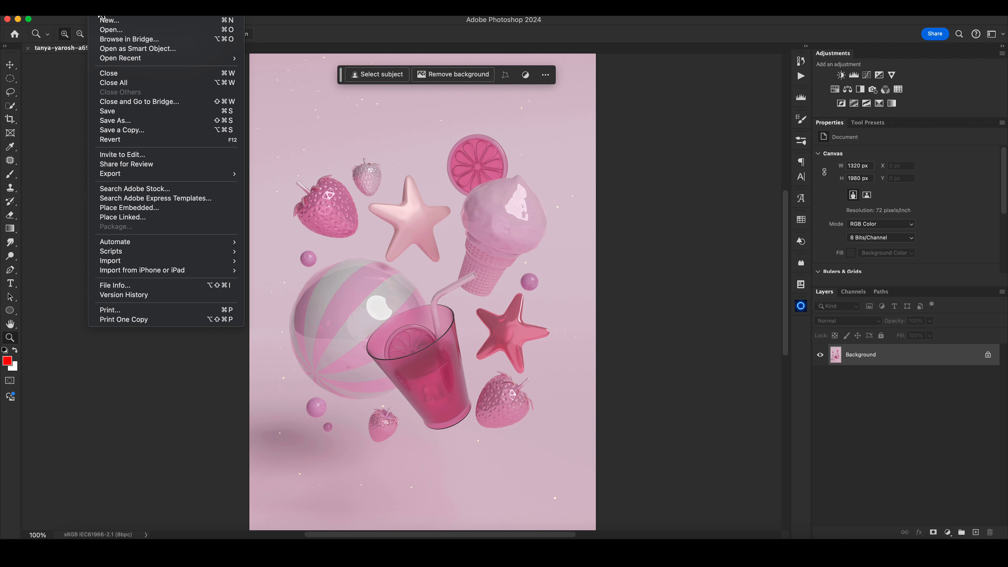
{"action": "mouse_move", "coordinate": [185, 243]}
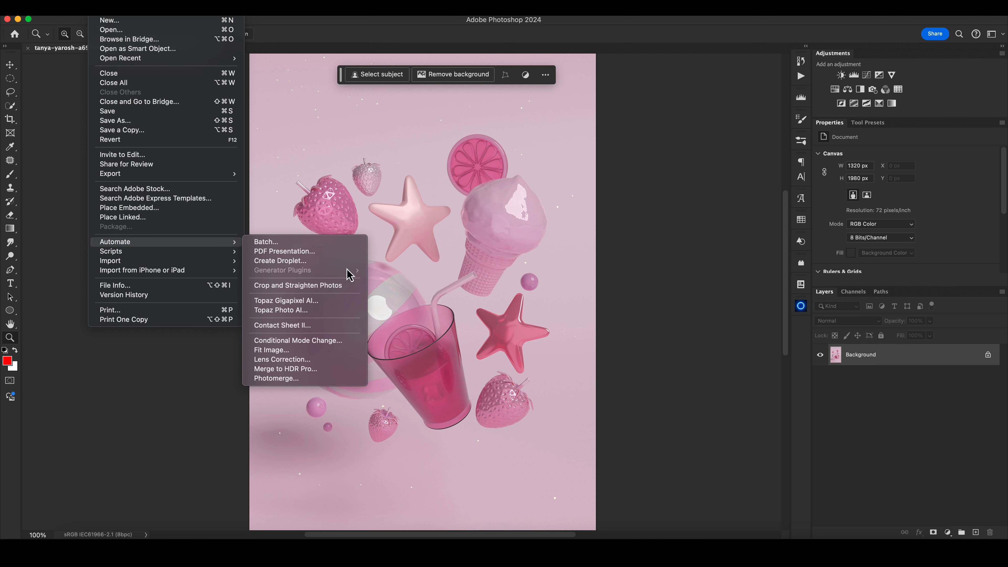
{"action": "left_click", "coordinate": [316, 306]}
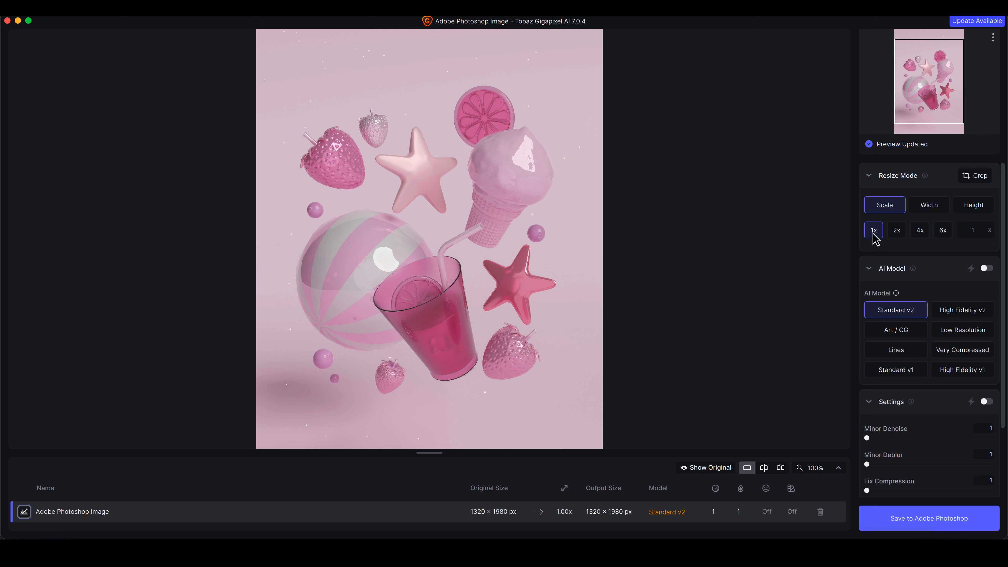
{"action": "left_click", "coordinate": [920, 230]}
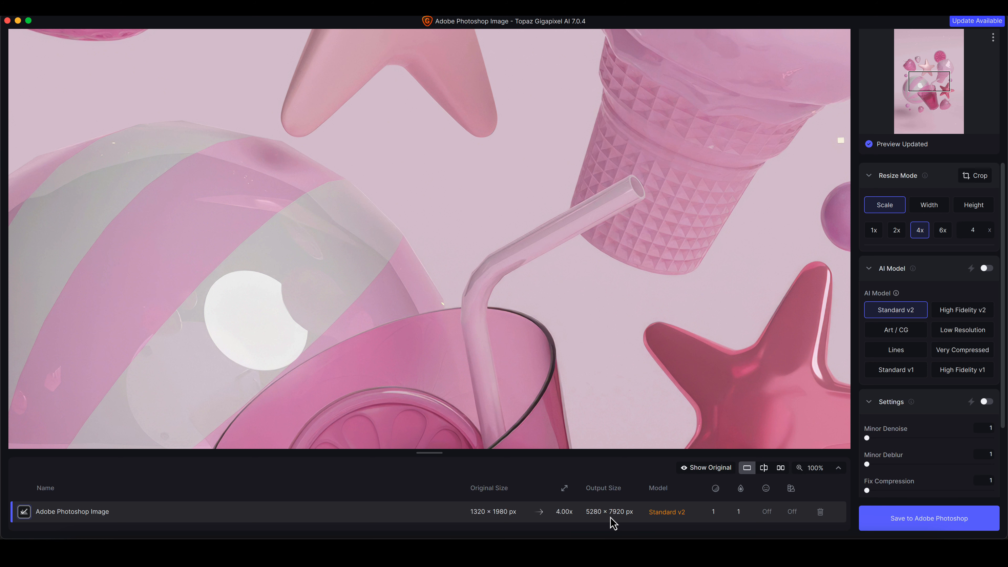
{"action": "left_click", "coordinate": [897, 230]}
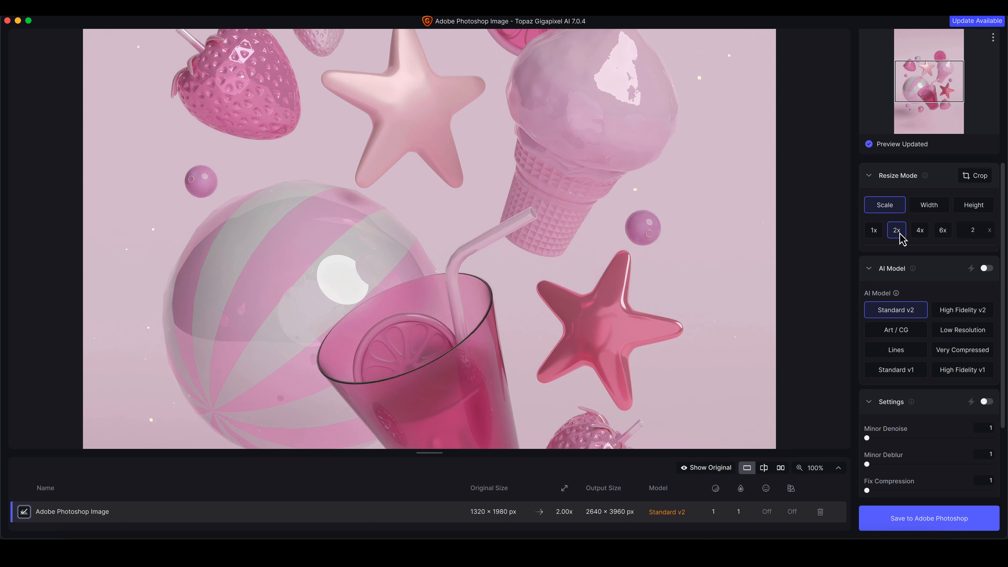
{"action": "left_click", "coordinate": [920, 231]}
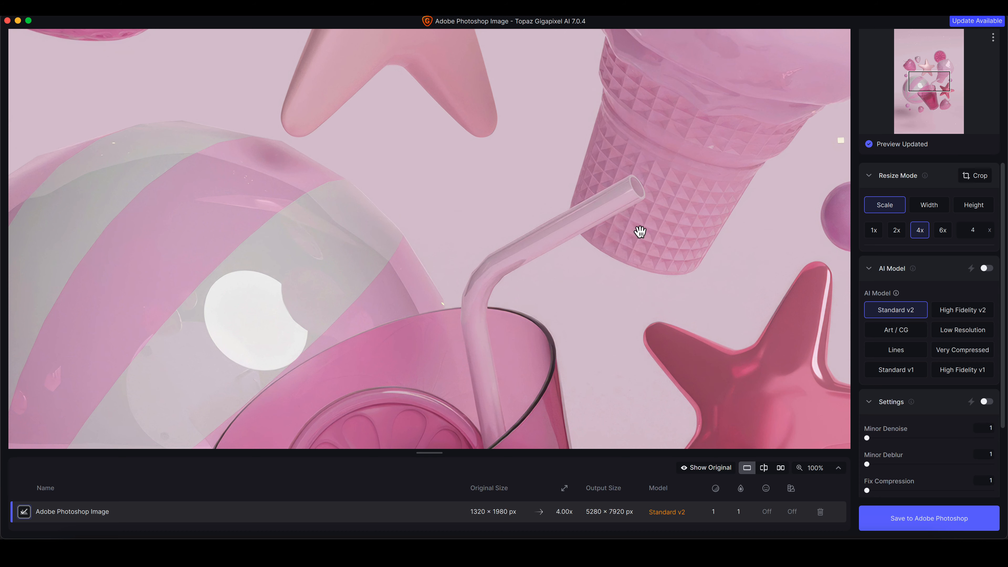
Examine the 4x Standard v2 preview around the glass, starfish, strawberries and cone at 100% and 67% zoom.
{"action": "left_click_drag", "start_coordinate": [630, 263], "coordinate": [625, 131]}
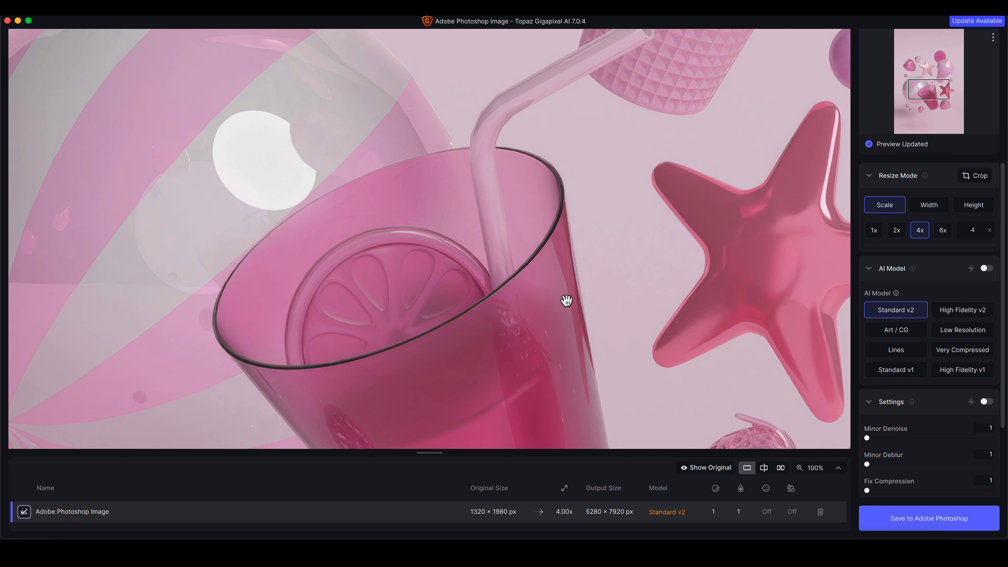
{"action": "left_click_drag", "start_coordinate": [570, 294], "coordinate": [673, 152]}
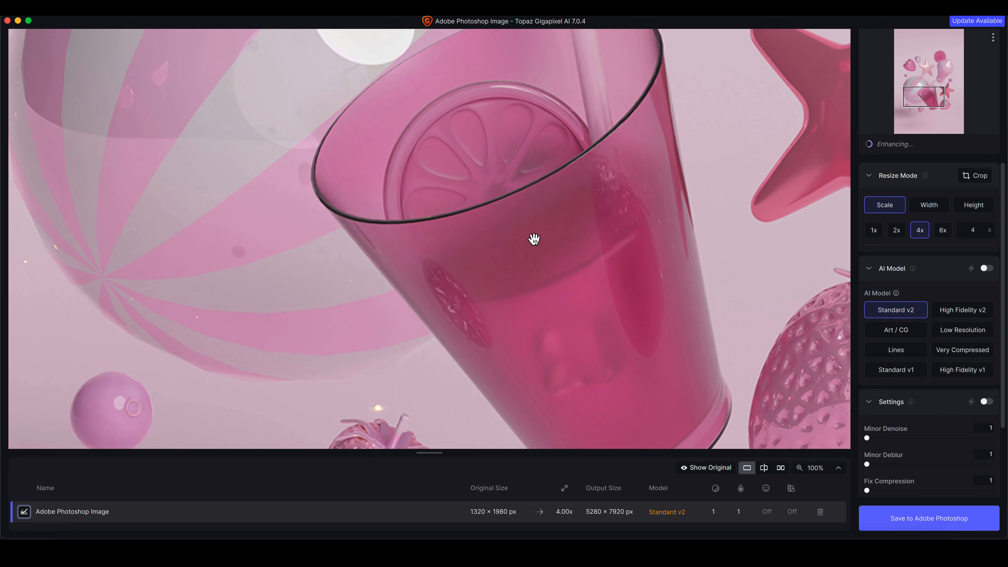
{"action": "left_click_drag", "start_coordinate": [367, 309], "coordinate": [542, 167]}
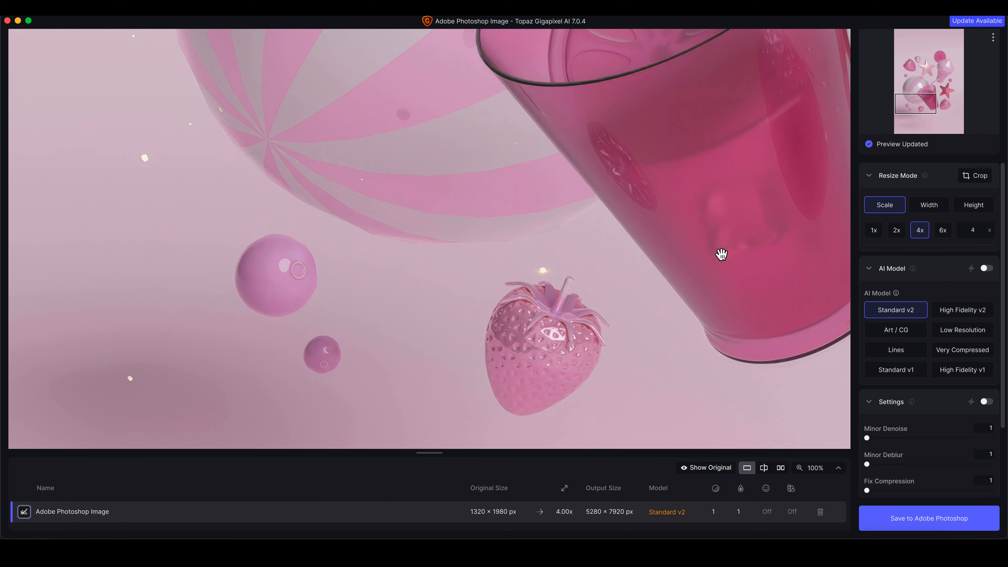
{"action": "left_click_drag", "start_coordinate": [739, 227], "coordinate": [495, 164]}
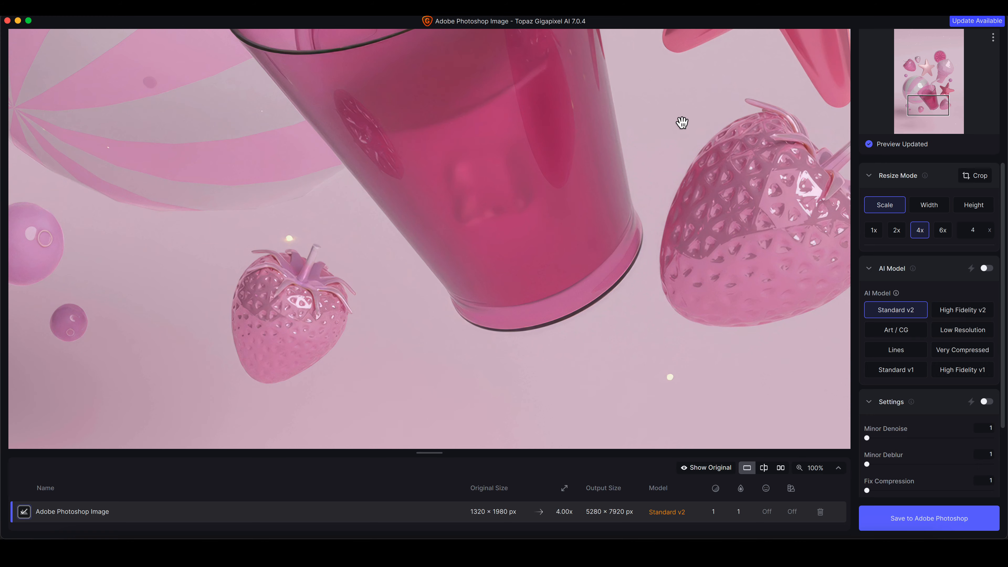
{"action": "left_click_drag", "start_coordinate": [682, 124], "coordinate": [524, 269]}
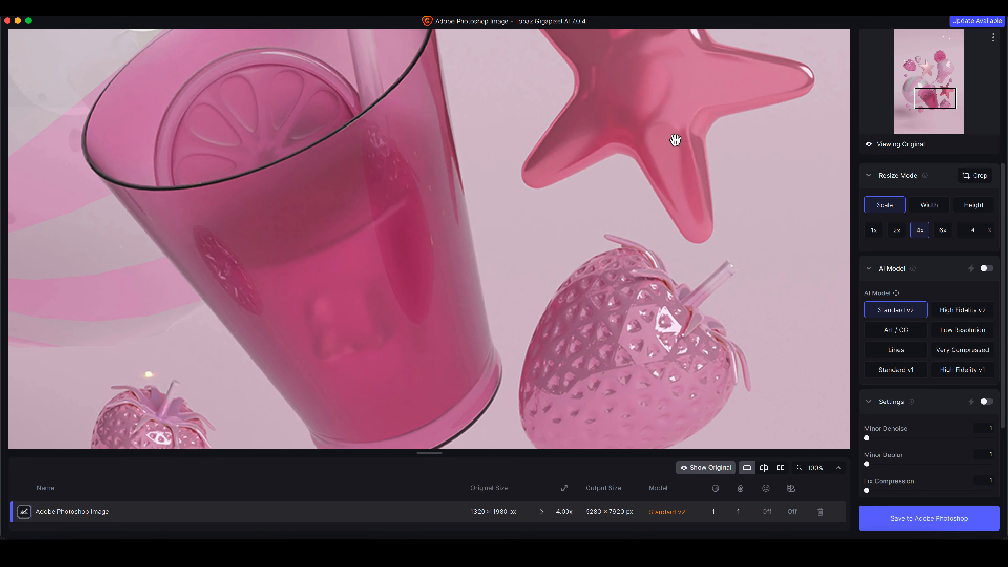
{"action": "left_click_drag", "start_coordinate": [673, 135], "coordinate": [727, 294]}
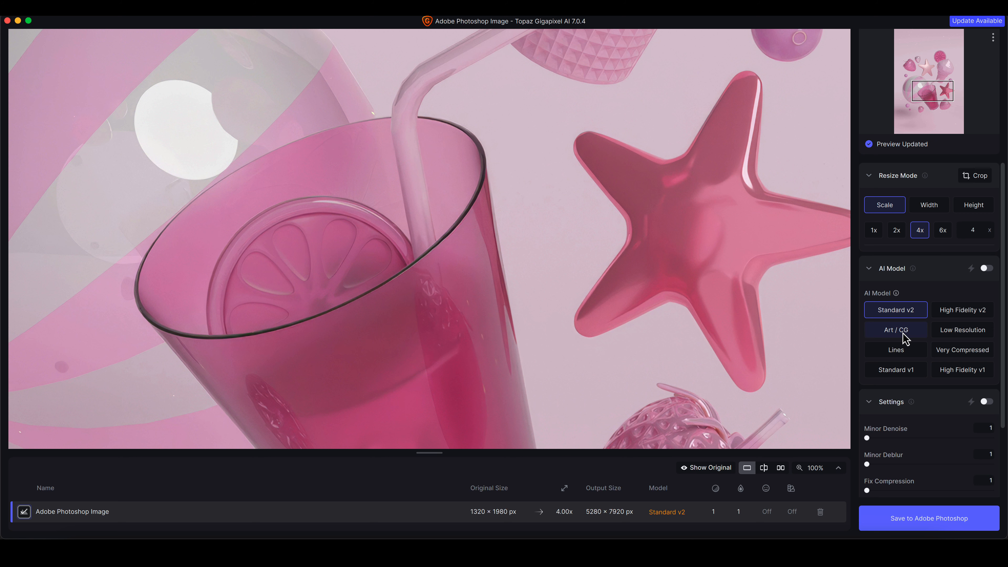
{"action": "left_click_drag", "start_coordinate": [664, 129], "coordinate": [590, 324]}
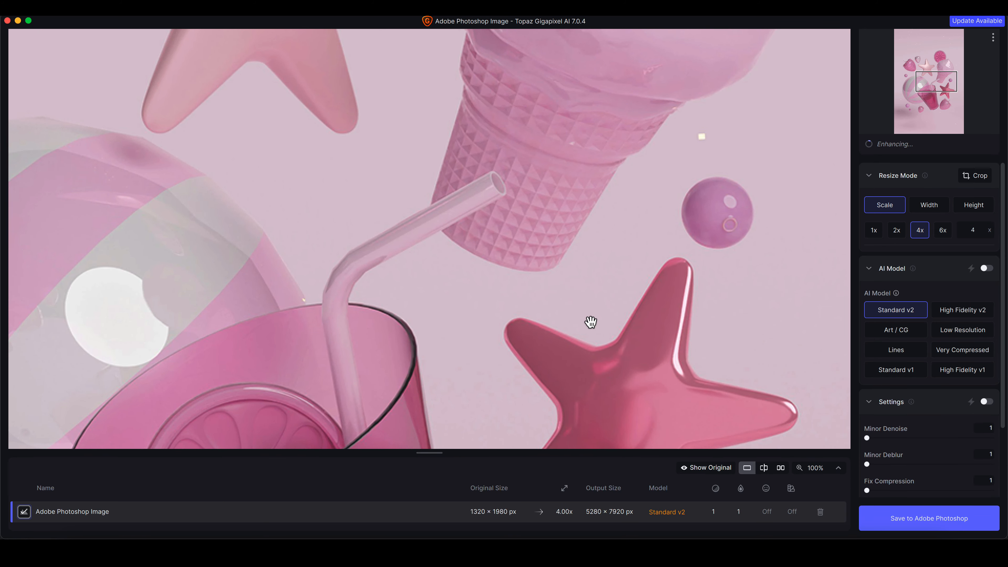
{"action": "left_click", "coordinate": [834, 468]}
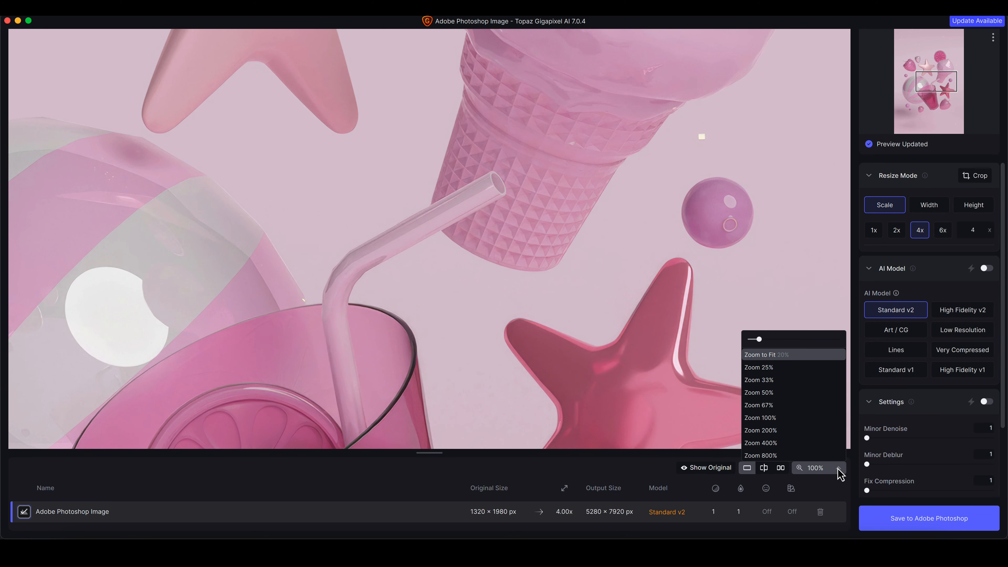
{"action": "left_click", "coordinate": [772, 406]}
{"action": "left_click_drag", "start_coordinate": [590, 279], "coordinate": [624, 131]}
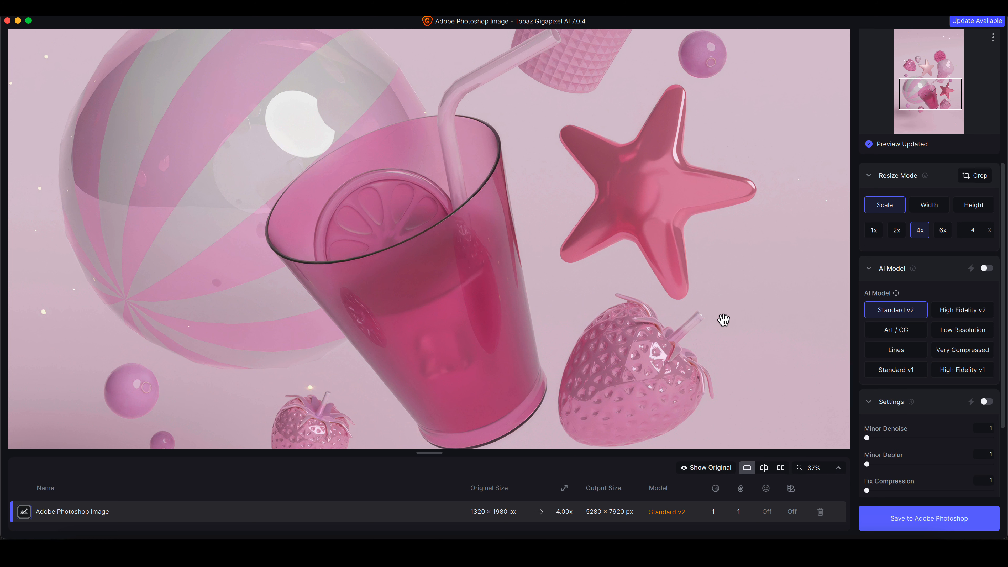
Try the Art / CG AI model and inspect the strawberries and glass at 100% zoom.
{"action": "left_click", "coordinate": [904, 336]}
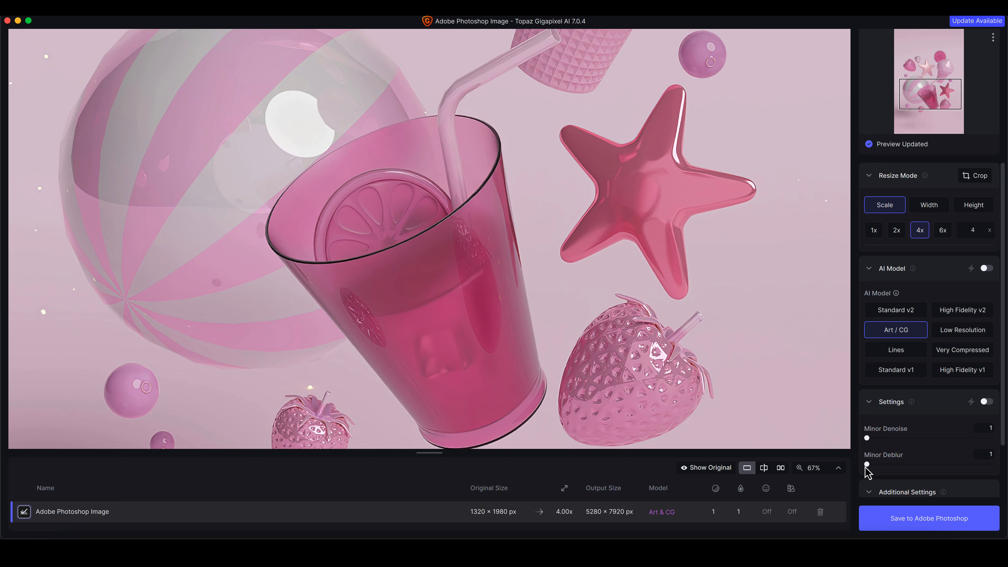
{"action": "left_click", "coordinate": [839, 471]}
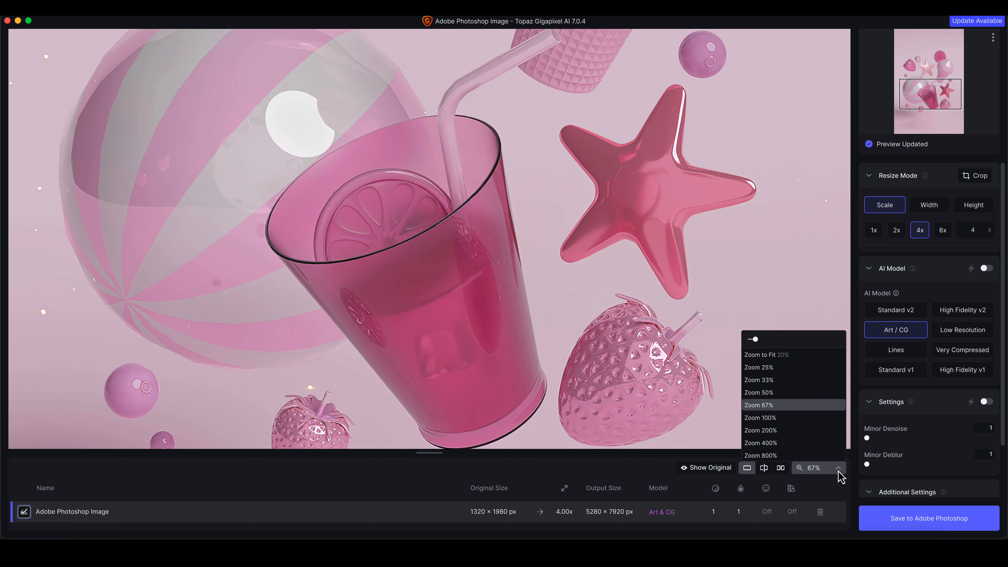
{"action": "left_click", "coordinate": [788, 418]}
{"action": "left_click_drag", "start_coordinate": [772, 387], "coordinate": [653, 182]}
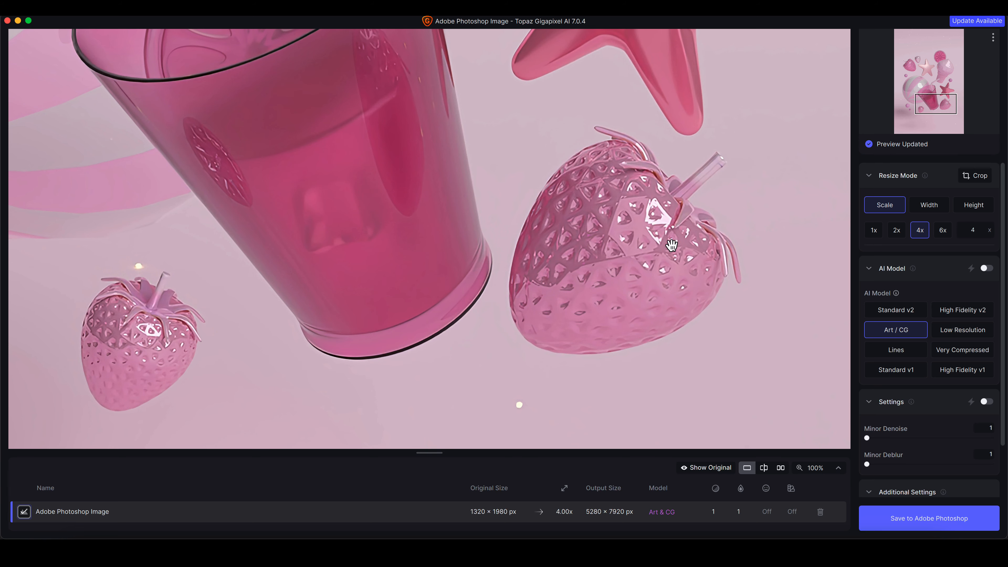
{"action": "left_click_drag", "start_coordinate": [665, 256], "coordinate": [632, 253]}
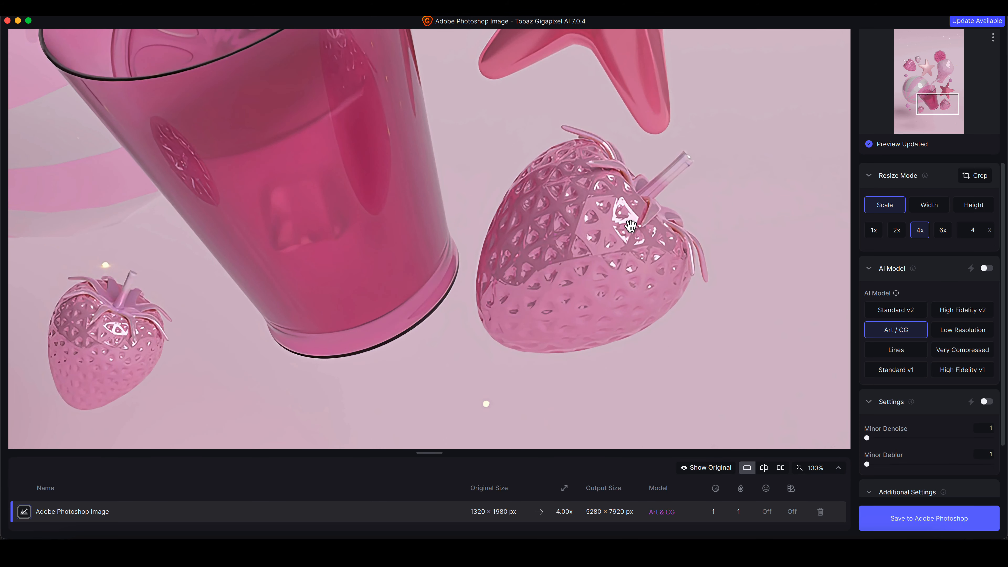
Compare the strawberry under Standard v2, return to Art / CG, and inspect the cone, straw and starfish.
{"action": "left_click", "coordinate": [898, 311]}
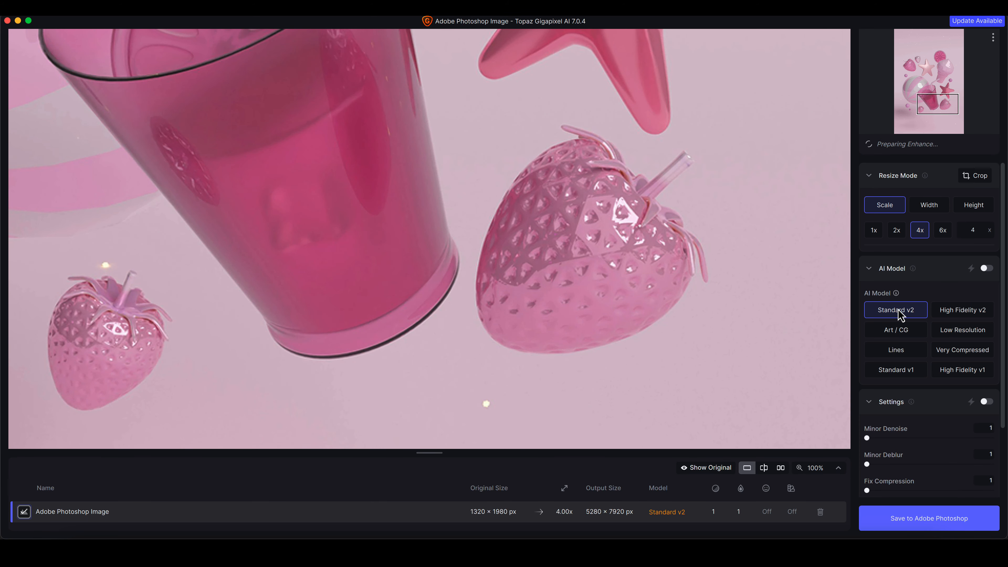
{"action": "left_click", "coordinate": [900, 333]}
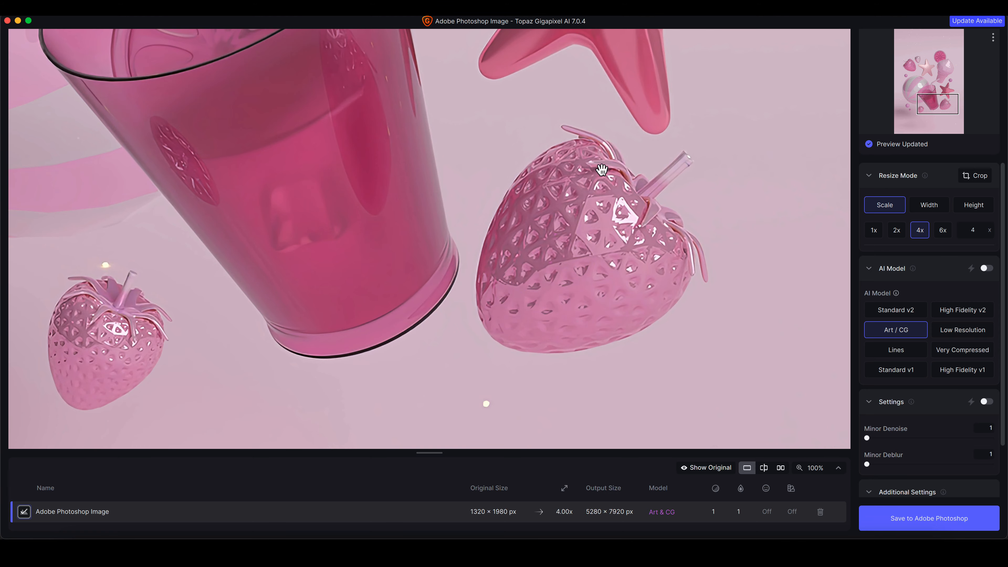
{"action": "left_click_drag", "start_coordinate": [601, 141], "coordinate": [687, 353]}
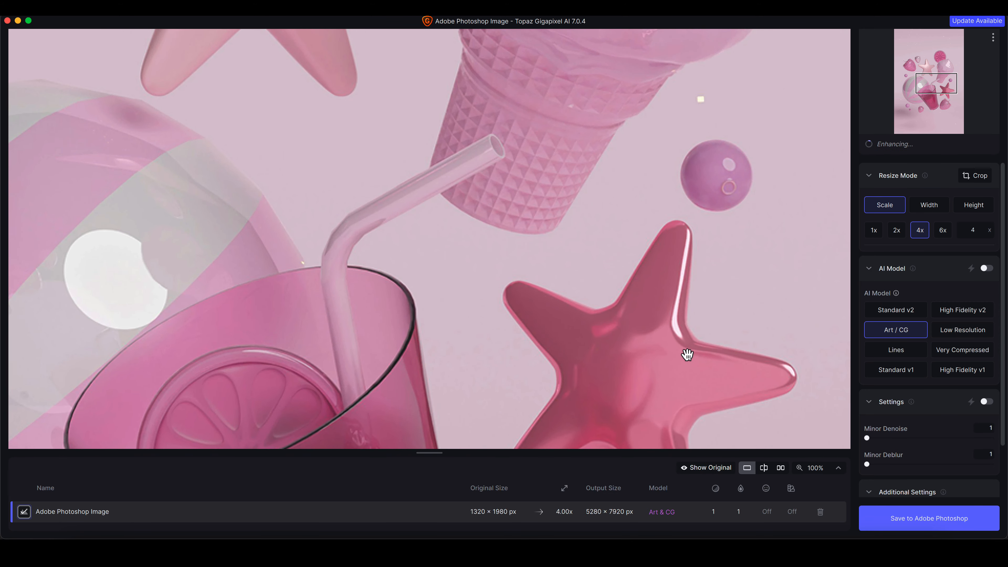
{"action": "left_click_drag", "start_coordinate": [608, 164], "coordinate": [590, 315]}
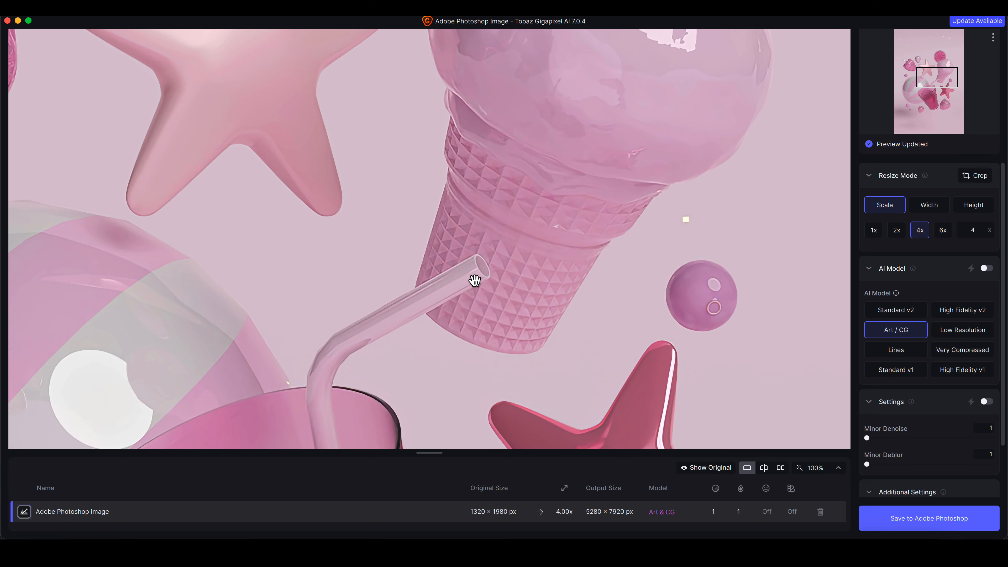
{"action": "left_click_drag", "start_coordinate": [621, 379], "coordinate": [617, 290]}
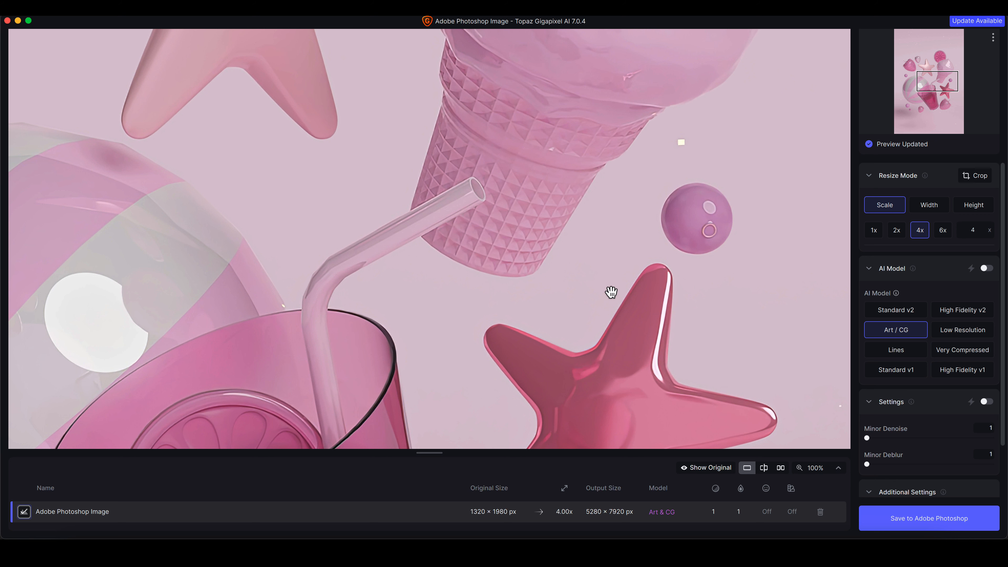
Switch the AI model to High Fidelity v2 and compare the strawberries, glass and beach ball with the original.
{"action": "left_click", "coordinate": [952, 318]}
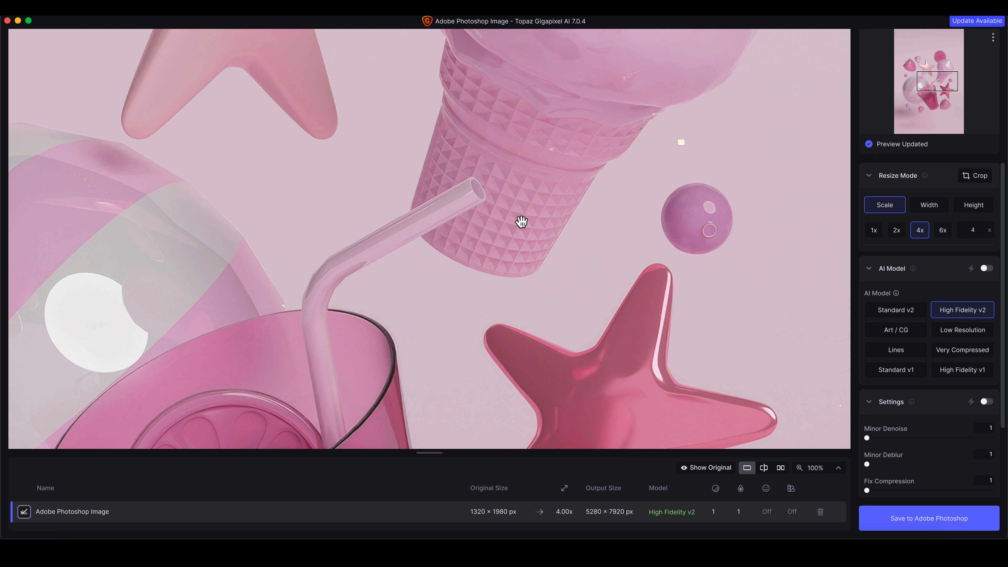
{"action": "left_click_drag", "start_coordinate": [582, 340], "coordinate": [609, 133]}
{"action": "left_click_drag", "start_coordinate": [637, 292], "coordinate": [621, 78]}
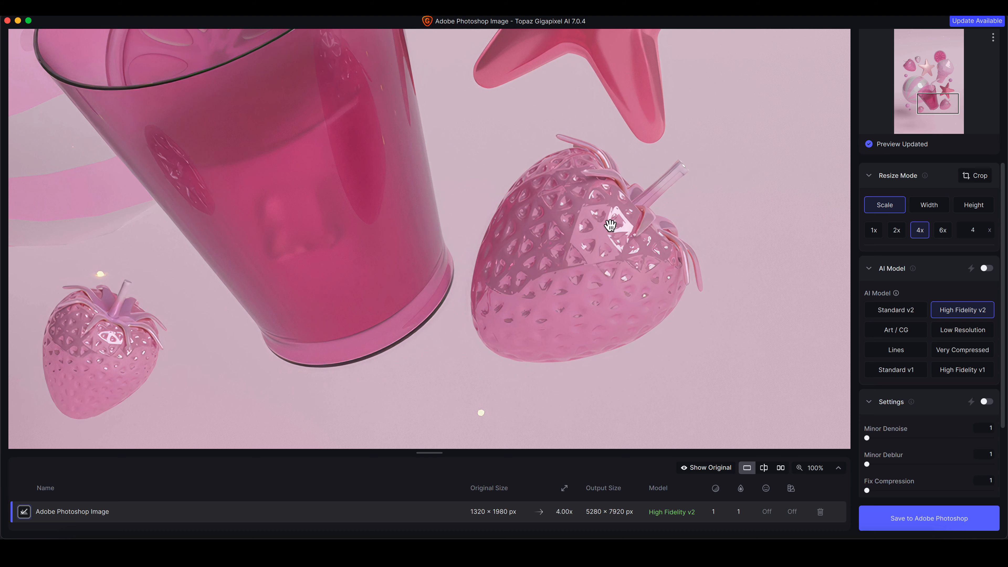
{"action": "left_click_drag", "start_coordinate": [401, 225], "coordinate": [680, 270]}
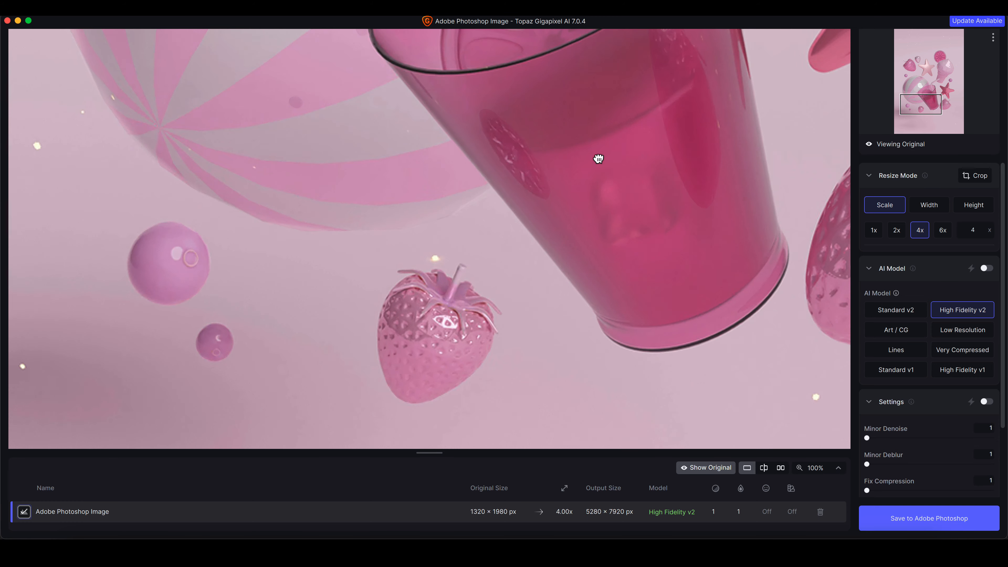
{"action": "left_click_drag", "start_coordinate": [596, 157], "coordinate": [608, 341]}
{"action": "left_click_drag", "start_coordinate": [609, 176], "coordinate": [612, 326]}
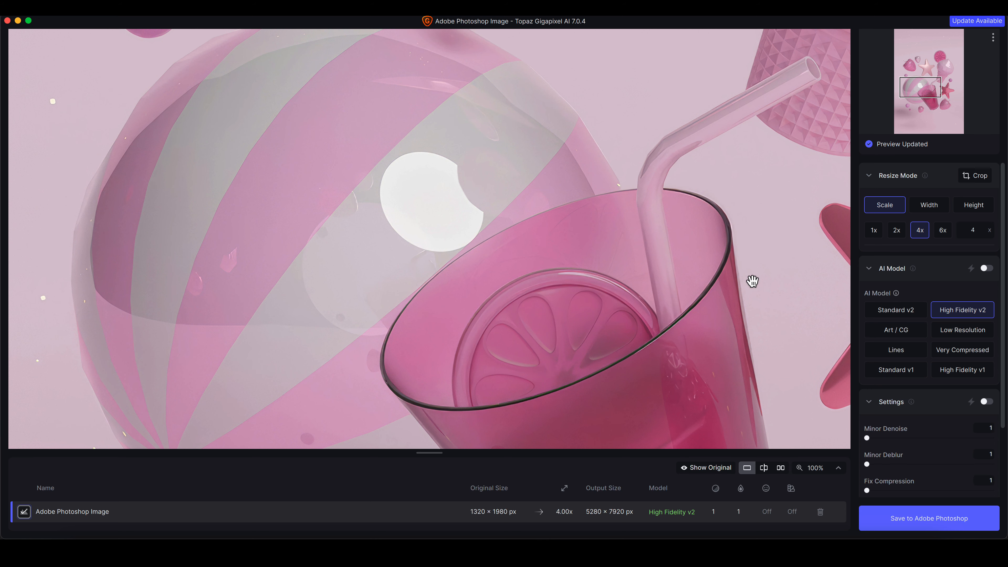
Check the High Fidelity v2 preview around the glass, starfish and strawberry, and save the 4x upscale to Adobe Photoshop.
{"action": "left_click_drag", "start_coordinate": [752, 279], "coordinate": [679, 238]}
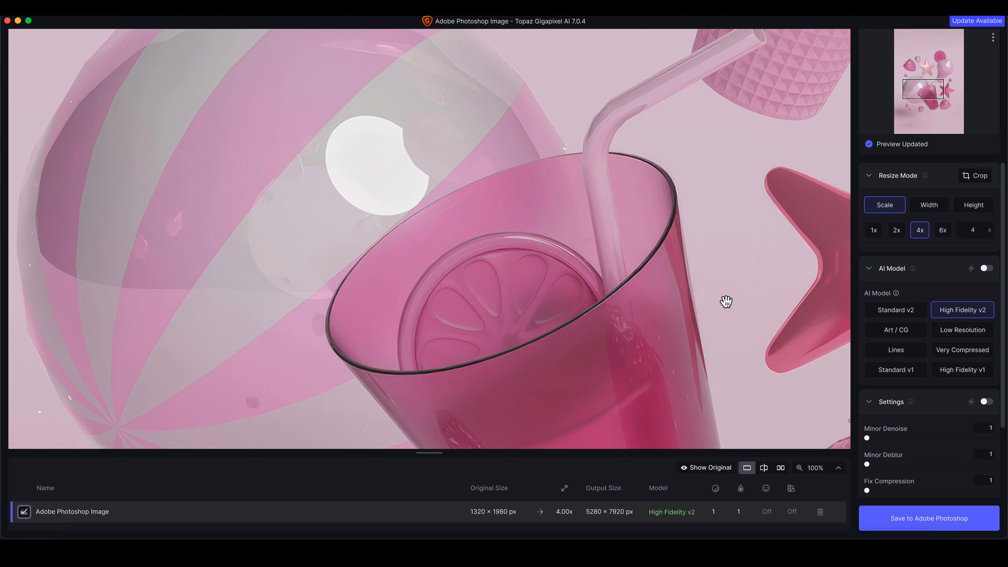
{"action": "left_click_drag", "start_coordinate": [749, 312], "coordinate": [522, 337]}
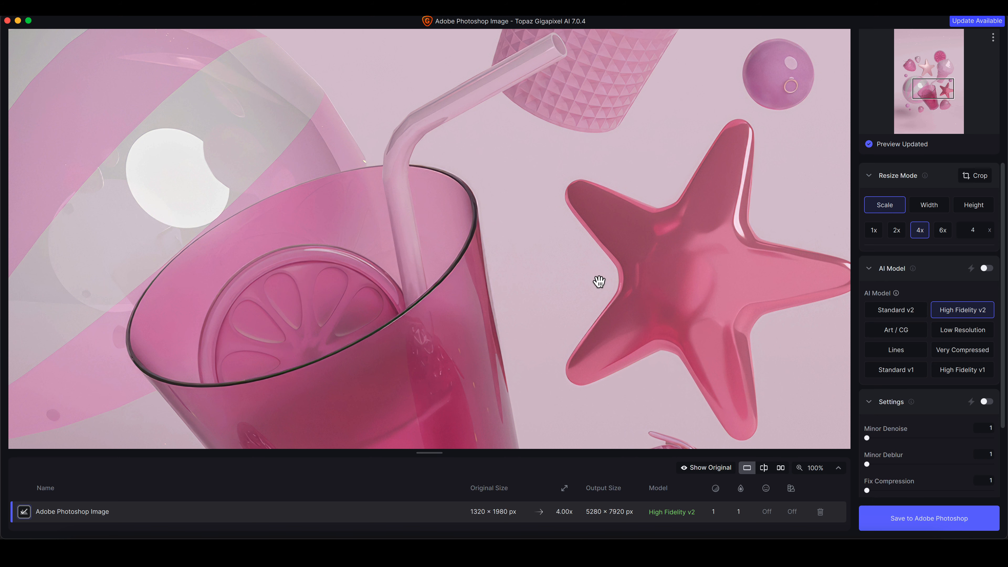
{"action": "left_click_drag", "start_coordinate": [754, 228], "coordinate": [513, 288]}
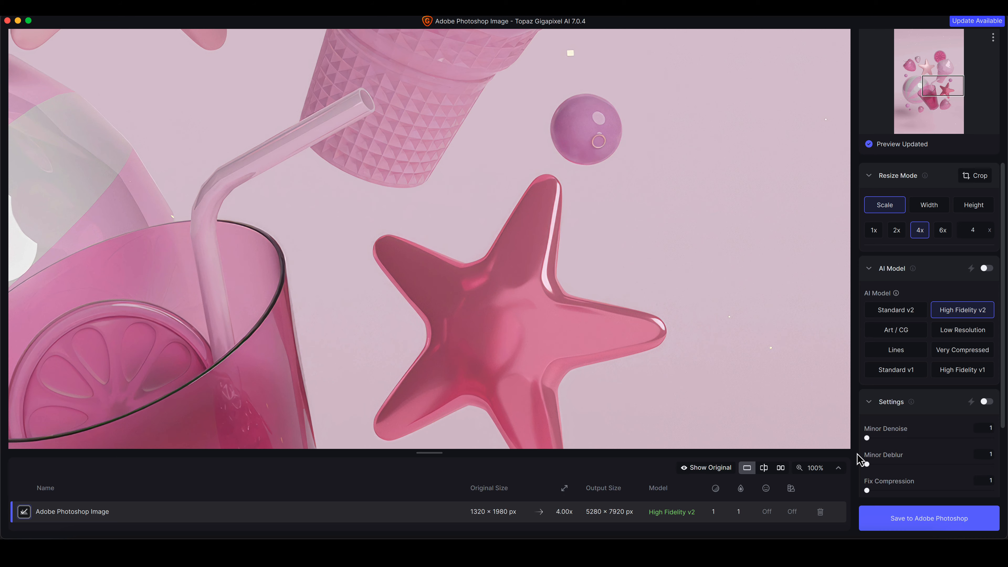
{"action": "left_click_drag", "start_coordinate": [493, 295], "coordinate": [582, 112]}
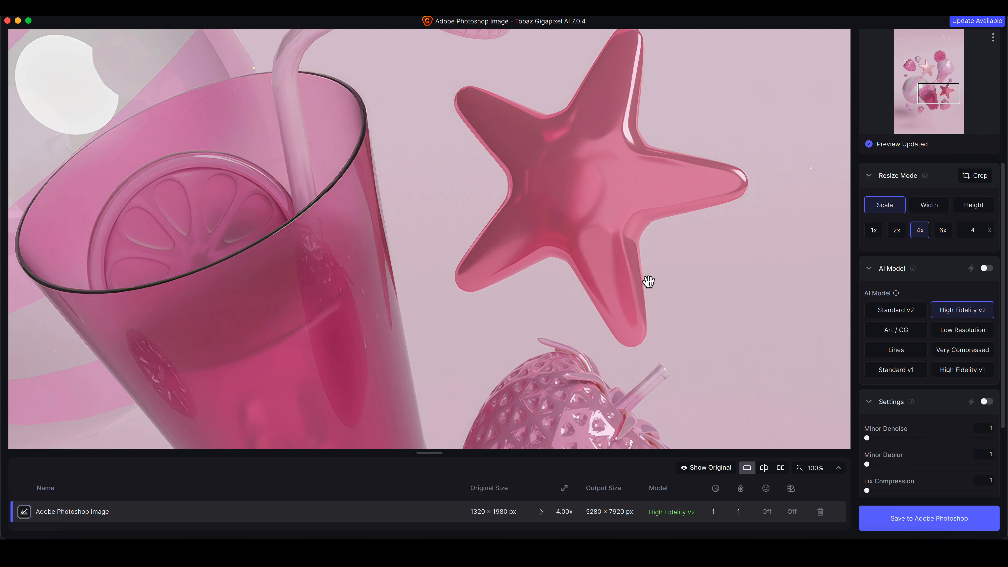
{"action": "left_click_drag", "start_coordinate": [648, 281], "coordinate": [654, 181]}
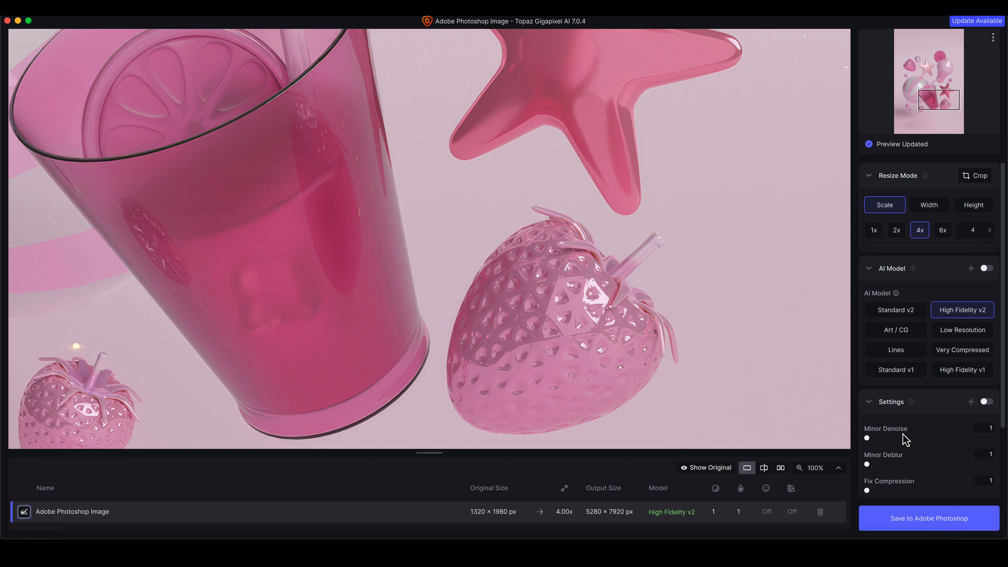
{"action": "left_click", "coordinate": [913, 528]}
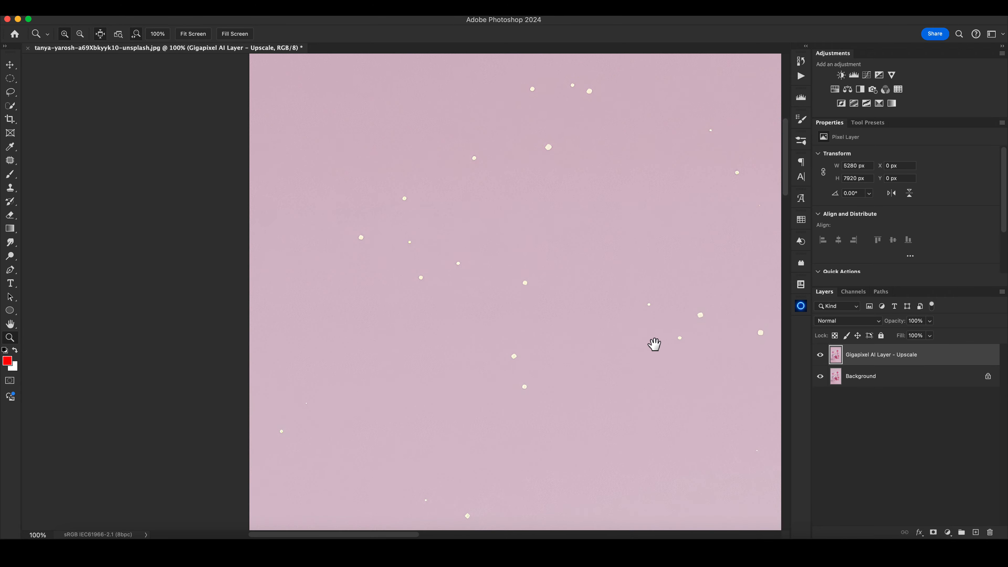
Compare the Gigapixel AI Layer - Upscale layer with the Background around the glass and strawberries by toggling the upscaled layer's visibility.
{"action": "left_click_drag", "start_coordinate": [652, 342], "coordinate": [295, 180]}
{"action": "left_click_drag", "start_coordinate": [671, 373], "coordinate": [333, 154]}
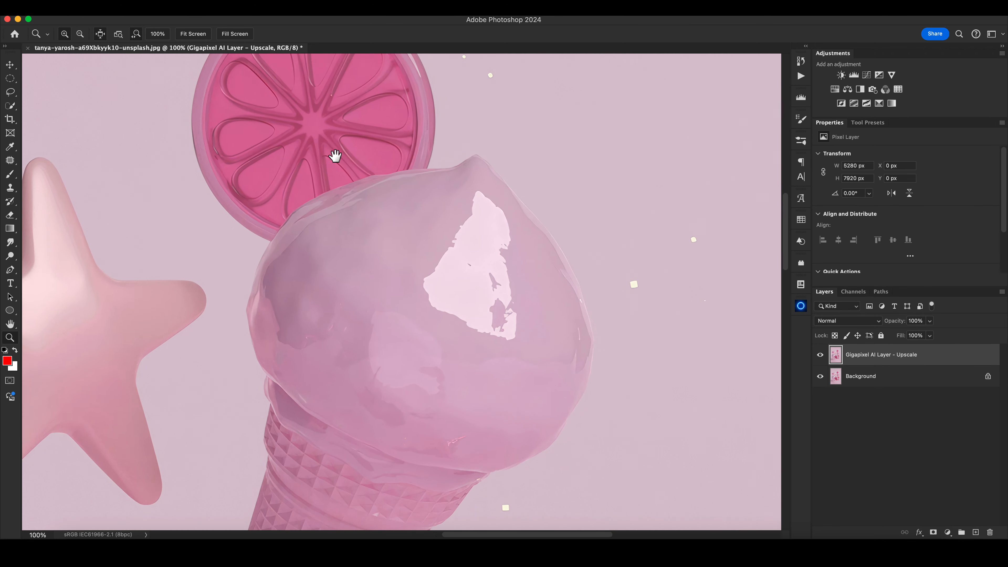
{"action": "left_click_drag", "start_coordinate": [309, 327], "coordinate": [374, 95]}
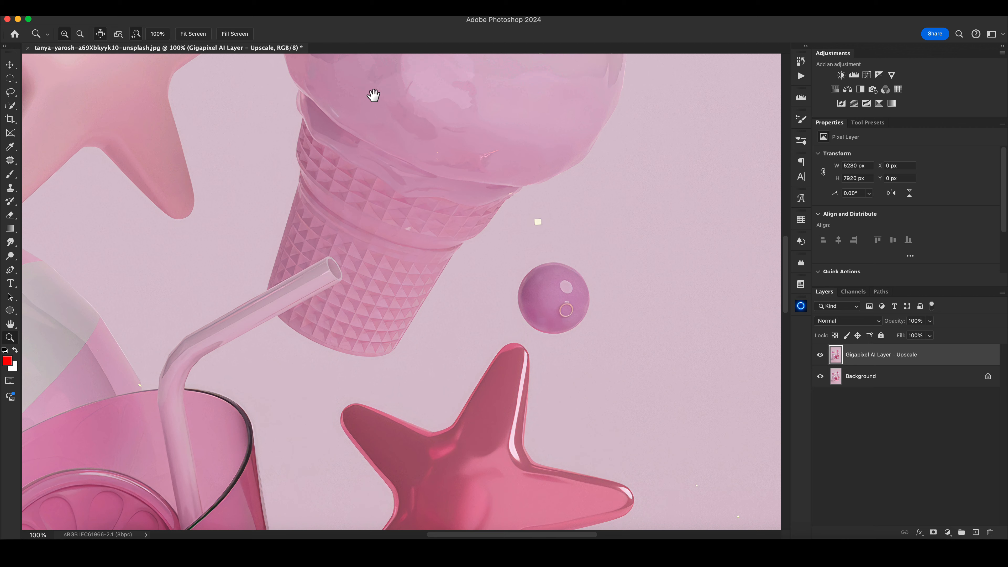
{"action": "left_click_drag", "start_coordinate": [444, 391], "coordinate": [646, 129]}
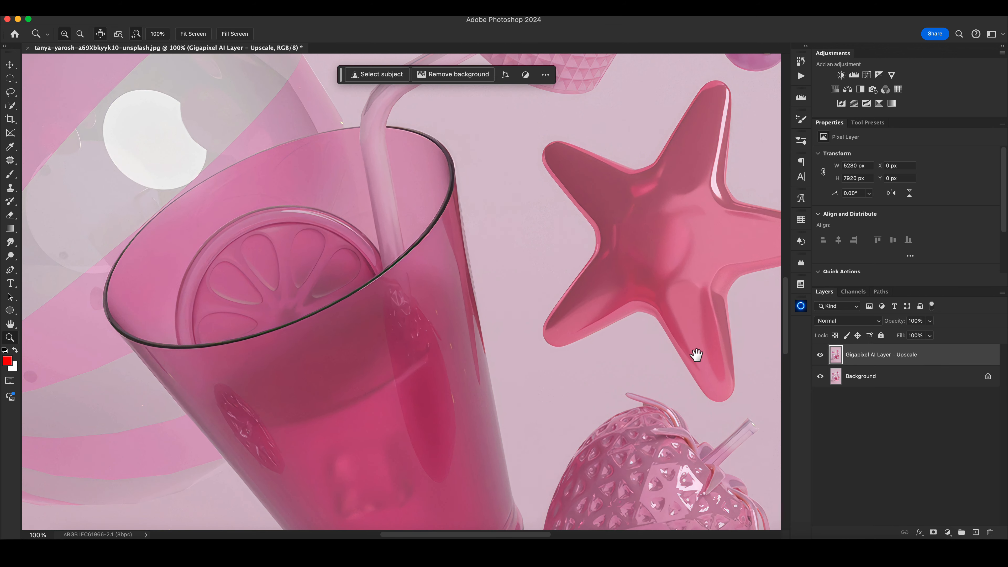
{"action": "left_click_drag", "start_coordinate": [693, 353], "coordinate": [601, 113]}
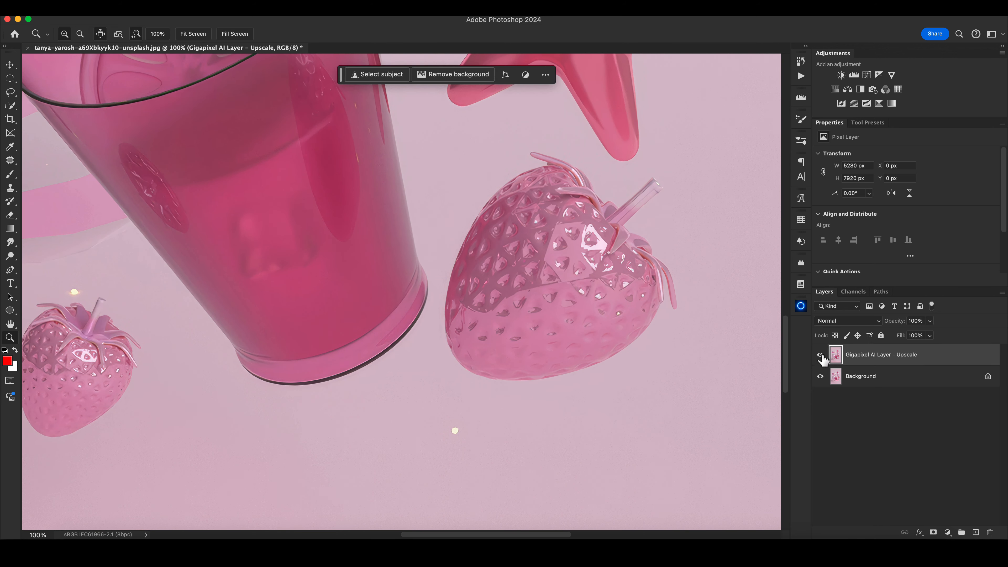
{"action": "left_click", "coordinate": [820, 355]}
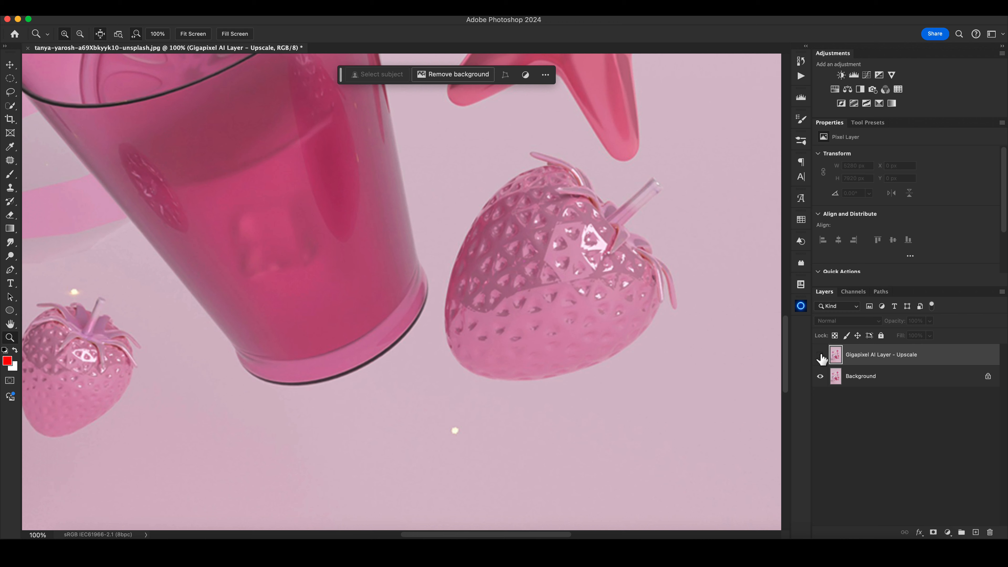
{"action": "left_click", "coordinate": [820, 356]}
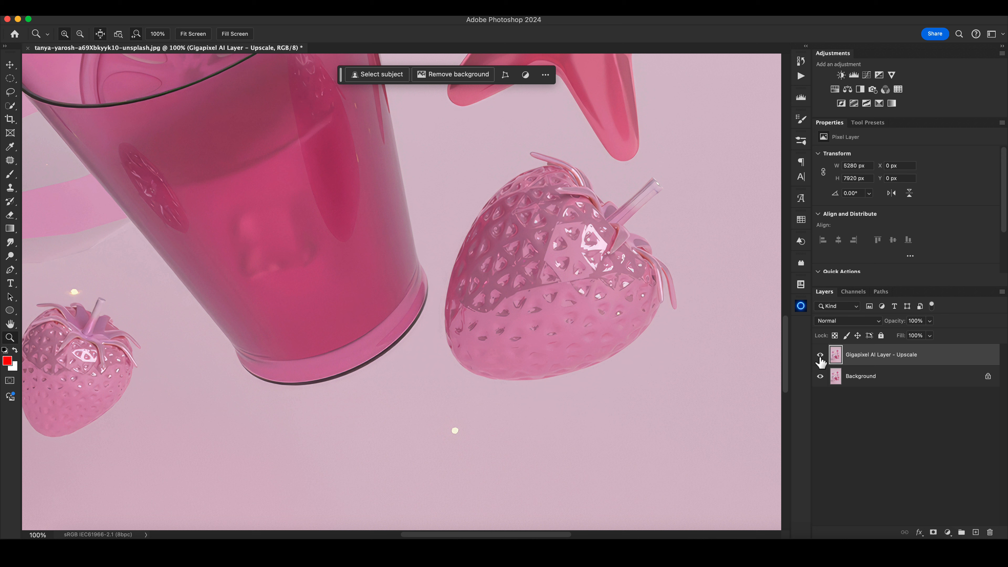
{"action": "left_click", "coordinate": [820, 356]}
{"action": "left_click", "coordinate": [820, 356]}
{"action": "left_click", "coordinate": [820, 357]}
{"action": "left_click", "coordinate": [820, 356]}
Examine the upscaled layer at 100% around the glass, both starfish, the beach ball and the strawberries.
{"action": "left_click_drag", "start_coordinate": [599, 219], "coordinate": [721, 399]}
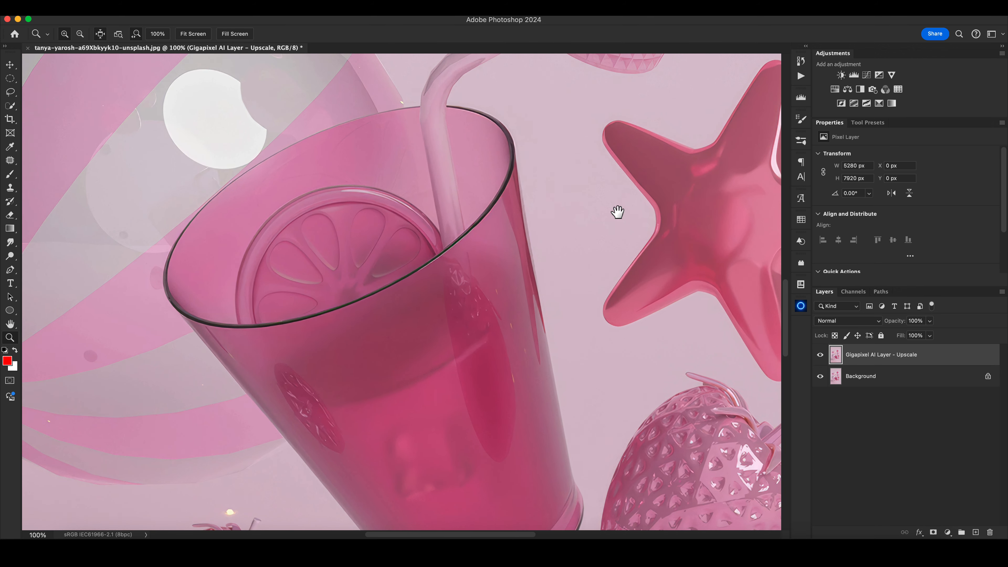
{"action": "left_click_drag", "start_coordinate": [618, 212], "coordinate": [669, 361]}
{"action": "left_click_drag", "start_coordinate": [676, 153], "coordinate": [509, 376]}
{"action": "left_click_drag", "start_coordinate": [616, 308], "coordinate": [732, 486]}
{"action": "left_click_drag", "start_coordinate": [658, 360], "coordinate": [779, 291]}
{"action": "left_click_drag", "start_coordinate": [286, 349], "coordinate": [547, 241]}
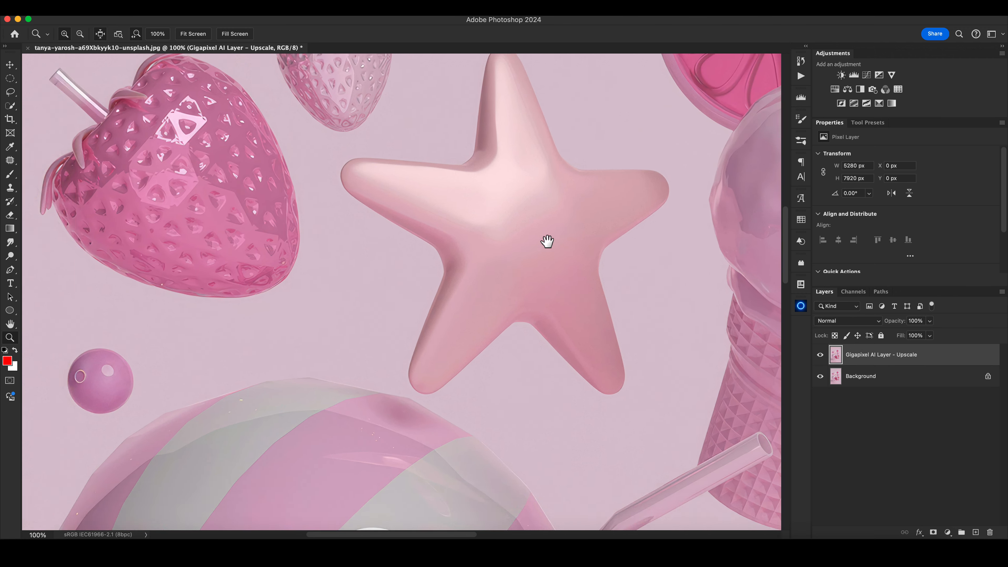
{"action": "left_click_drag", "start_coordinate": [591, 293], "coordinate": [532, 121]}
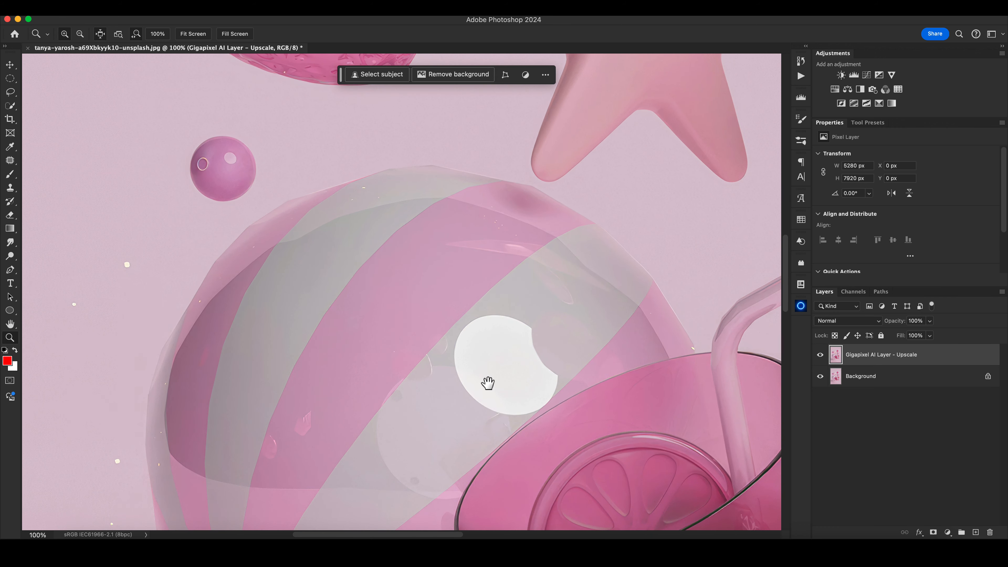
{"action": "left_click_drag", "start_coordinate": [489, 383], "coordinate": [486, 108]}
{"action": "left_click_drag", "start_coordinate": [581, 223], "coordinate": [476, 127]}
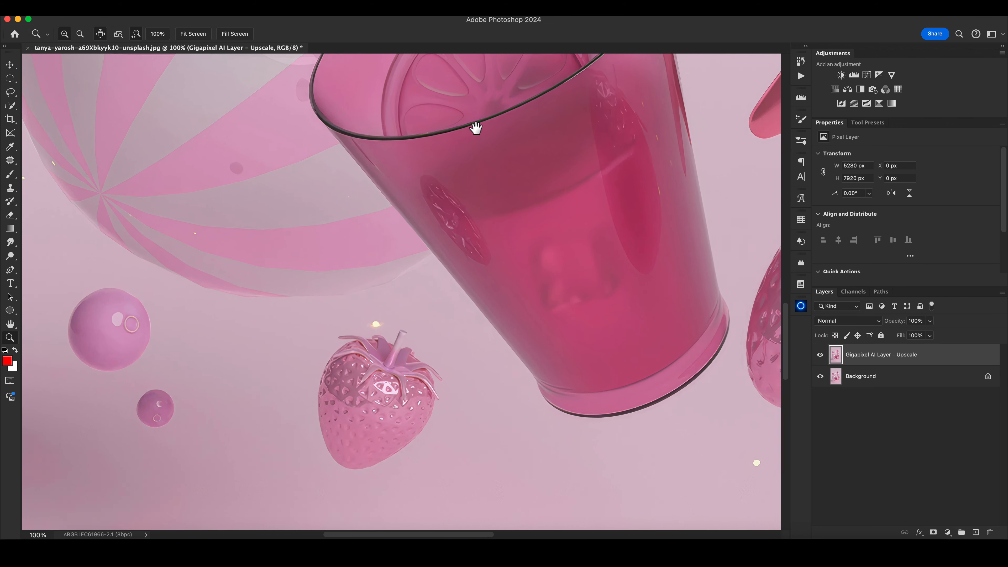